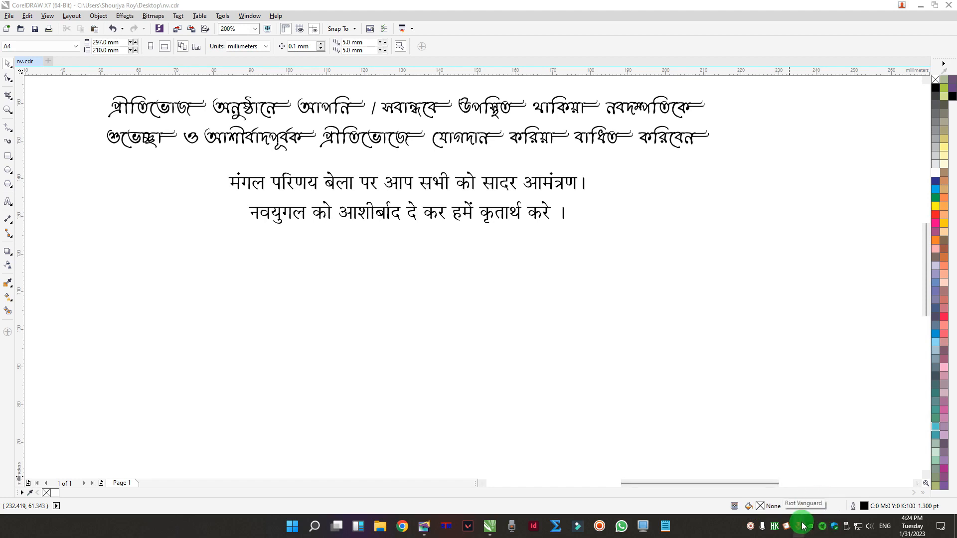
# - Switch the KeyPlus keyboard layout to Soumili Bangla KK
pyautogui.click(775, 526)
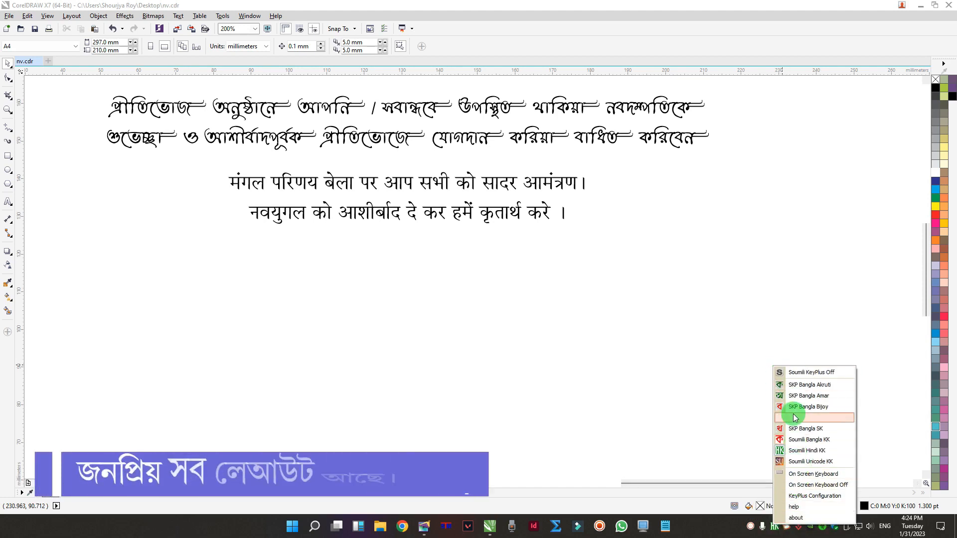
pyautogui.click(819, 441)
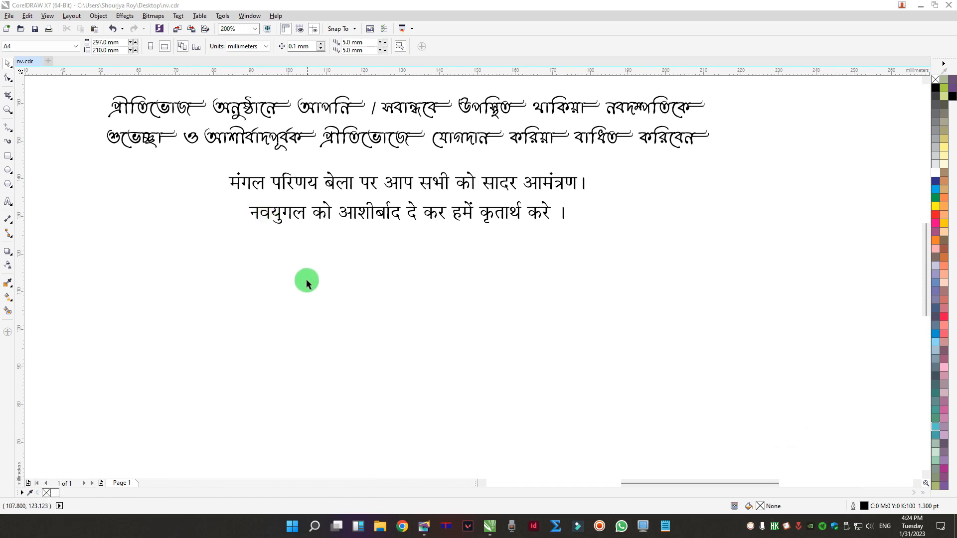
# - Duplicate the two-line Bengali text and place the copy below the Hindi lines
pyautogui.click(250, 103)
pyautogui.moveTo(250, 104); pyautogui.dragTo(273, 281)
pyautogui.rightClick(273, 281)
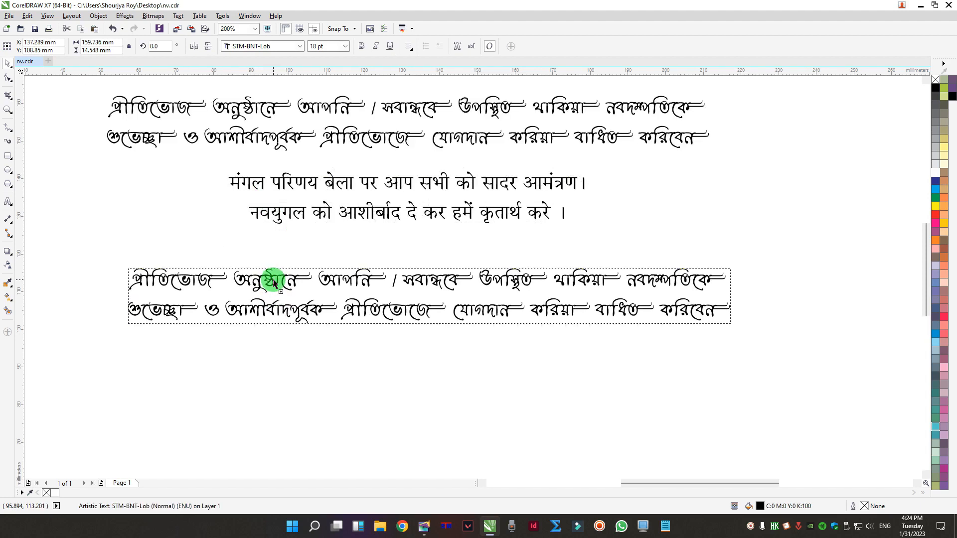
pyautogui.click(391, 360)
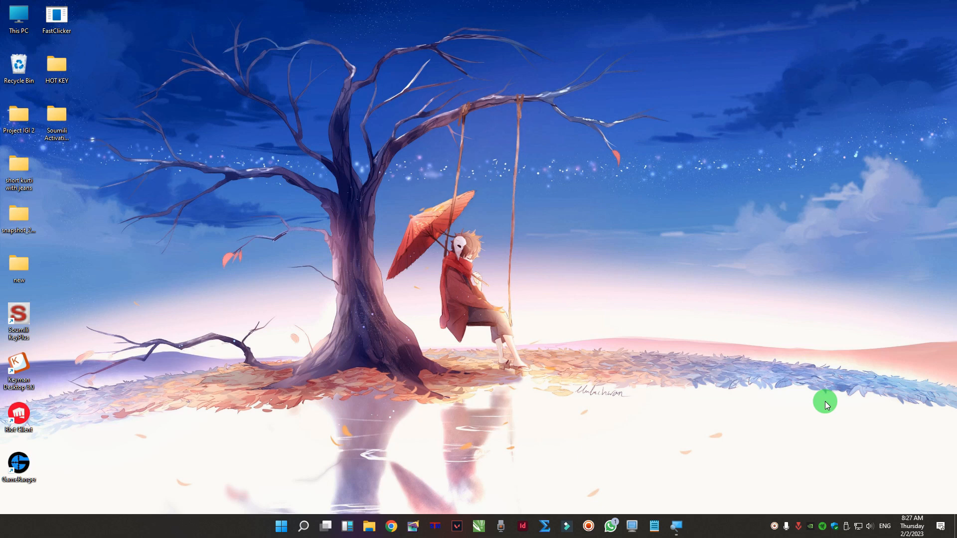
# - Open Chrome and go to the Soumili KeyPlus website by entering sou in the address bar
pyautogui.click(392, 527)
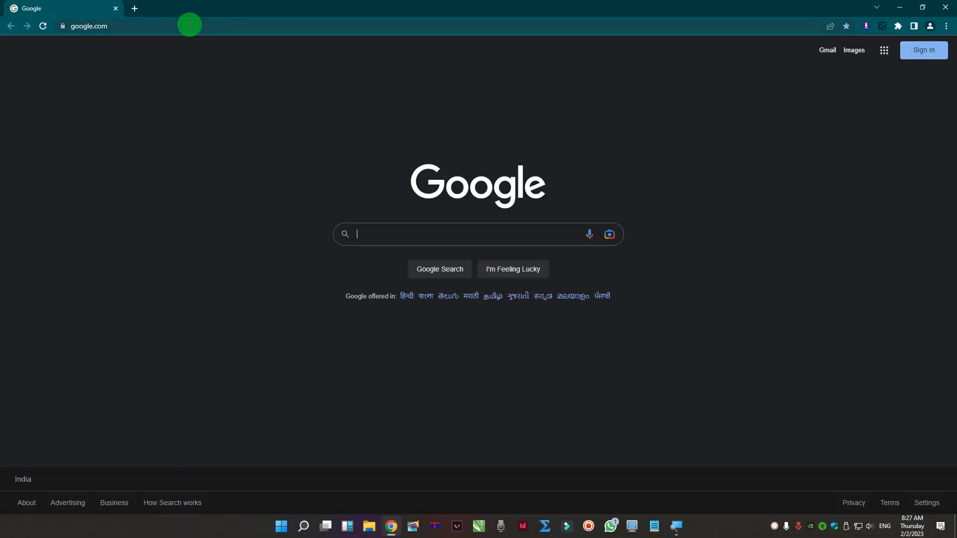
pyautogui.click(190, 26)
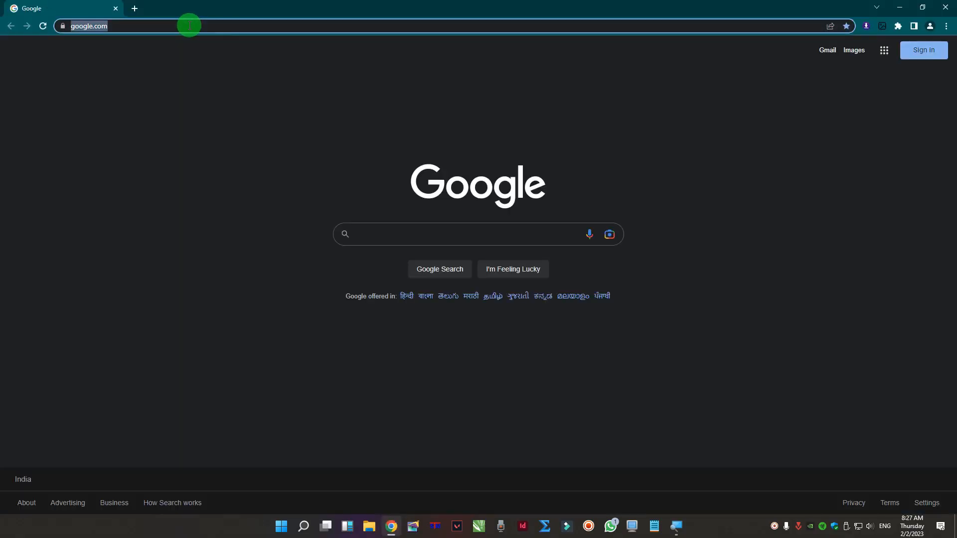
pyautogui.write('sou')
pyautogui.press('Return')
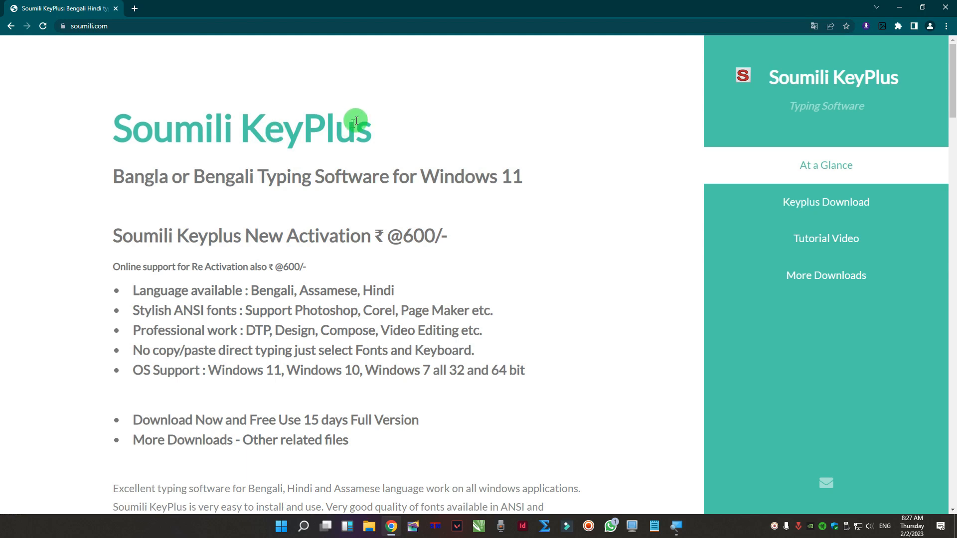
# - Open the More Downloads page and browse the list of download files and help guides
pyautogui.click(823, 274)
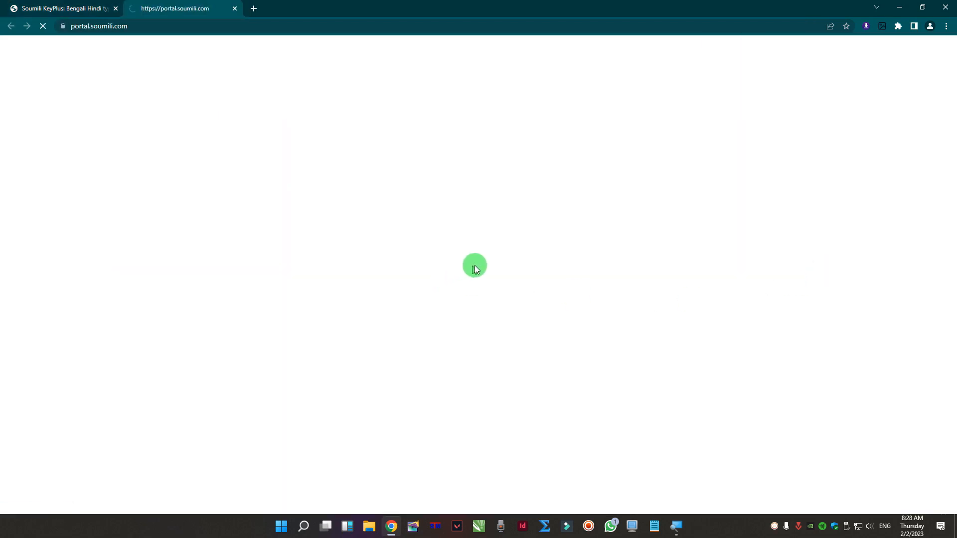
pyautogui.scroll(-1, 492, 252)
pyautogui.scroll(-8, 495, 252)
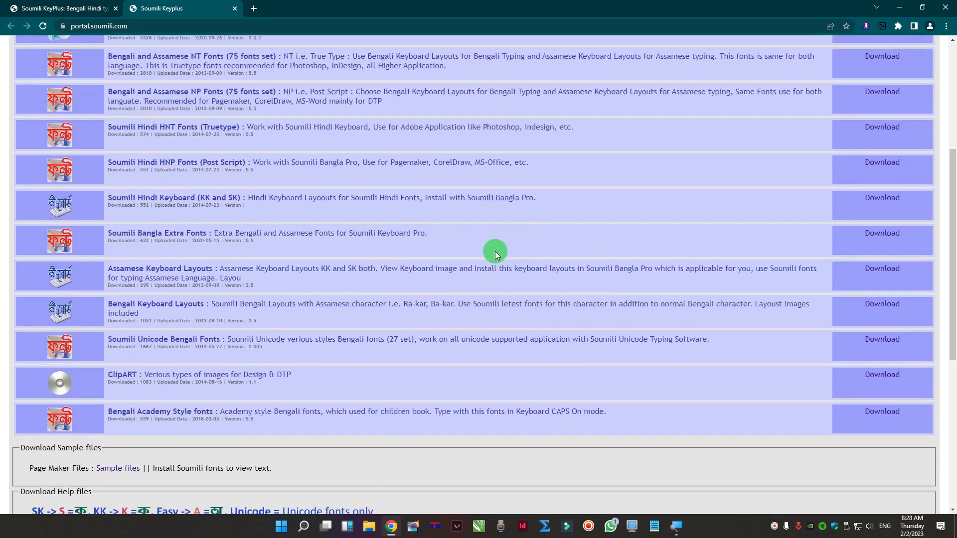
pyautogui.scroll(5, 339, 210)
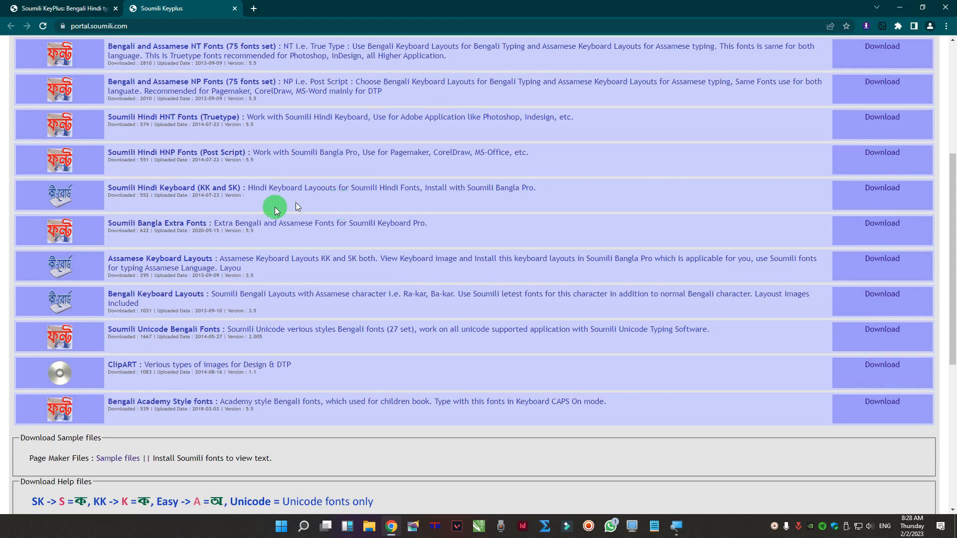
pyautogui.scroll(1, 247, 211)
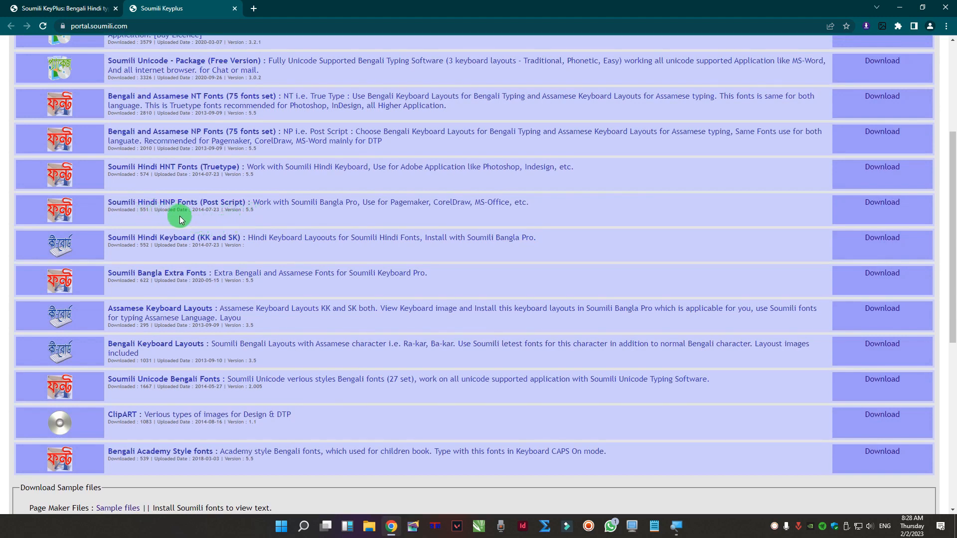
pyautogui.scroll(2, 177, 218)
pyautogui.scroll(2, 182, 214)
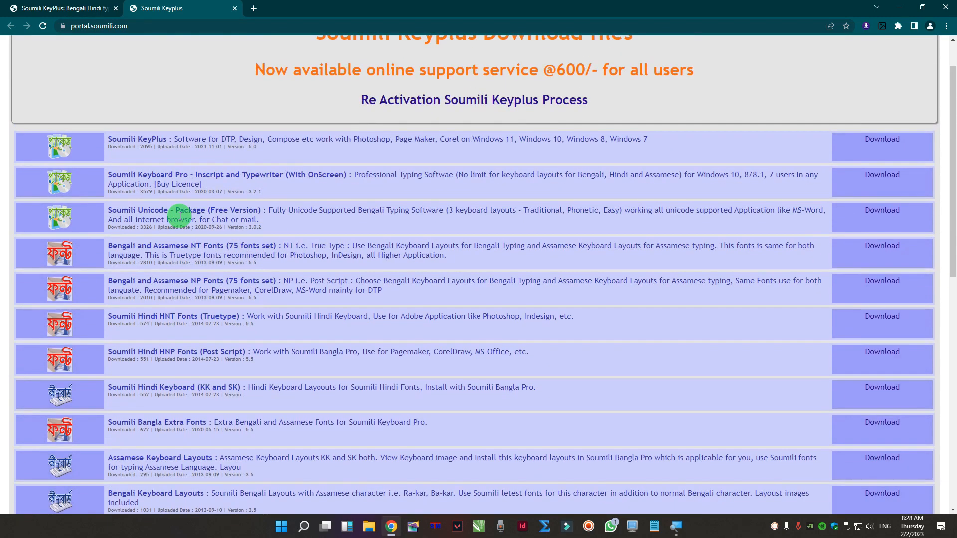
pyautogui.scroll(-5, 185, 215)
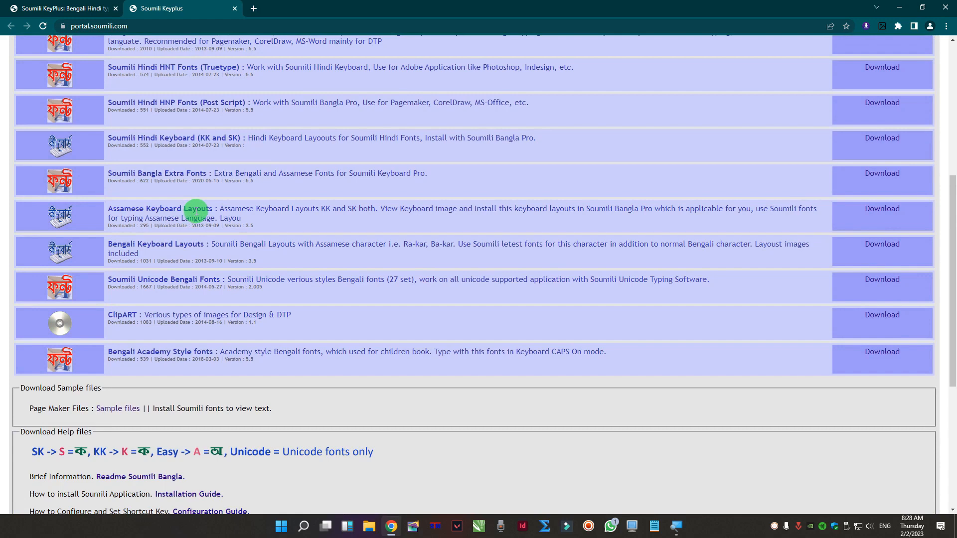
pyautogui.scroll(-5, 199, 209)
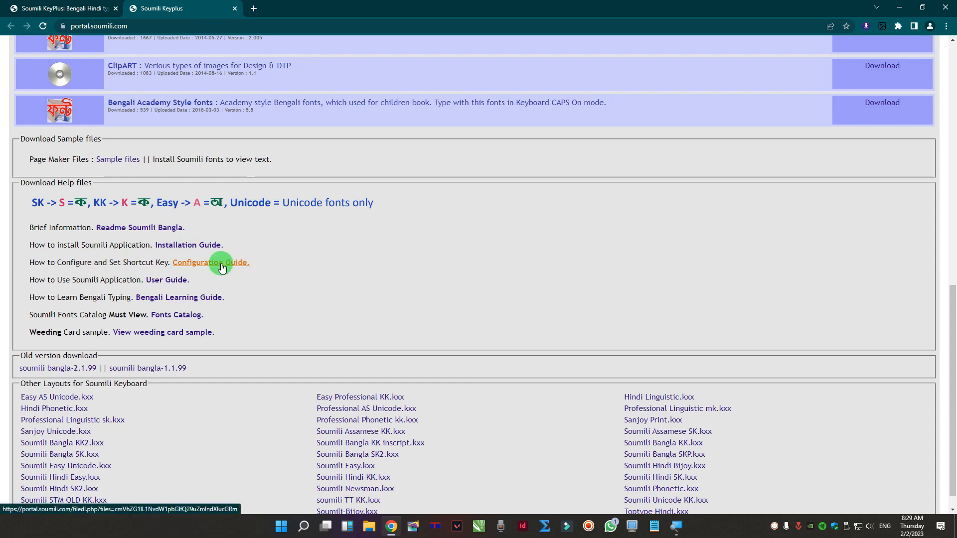
# - Return to the home page tab, highlight the ₹600 activation price, and close the browser
pyautogui.scroll(3, 279, 224)
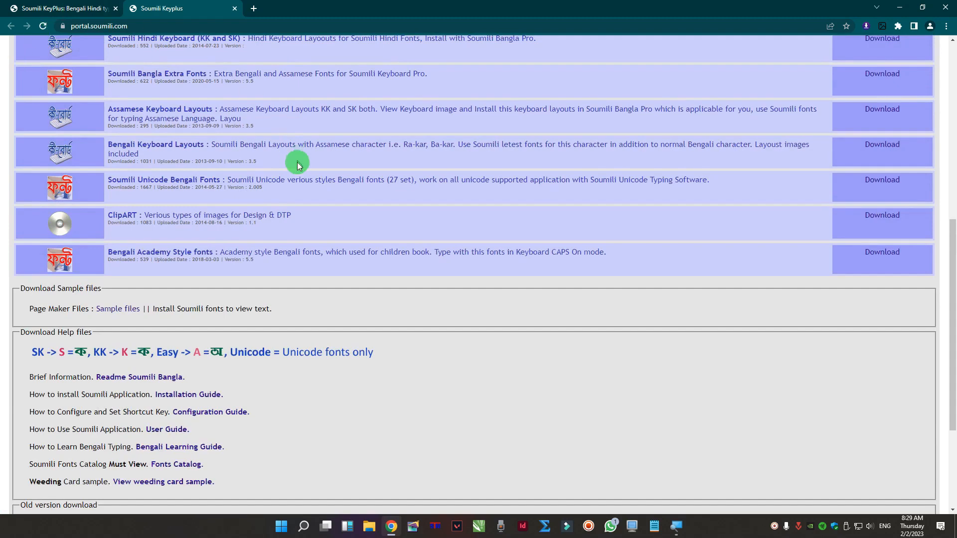
pyautogui.click(70, 8)
pyautogui.moveTo(390, 233); pyautogui.dragTo(449, 235)
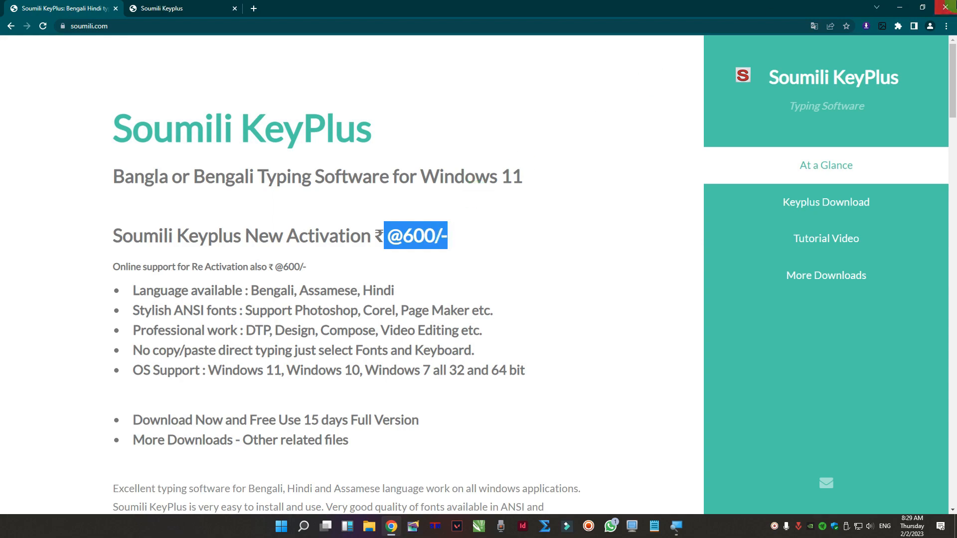
pyautogui.click(952, 6)
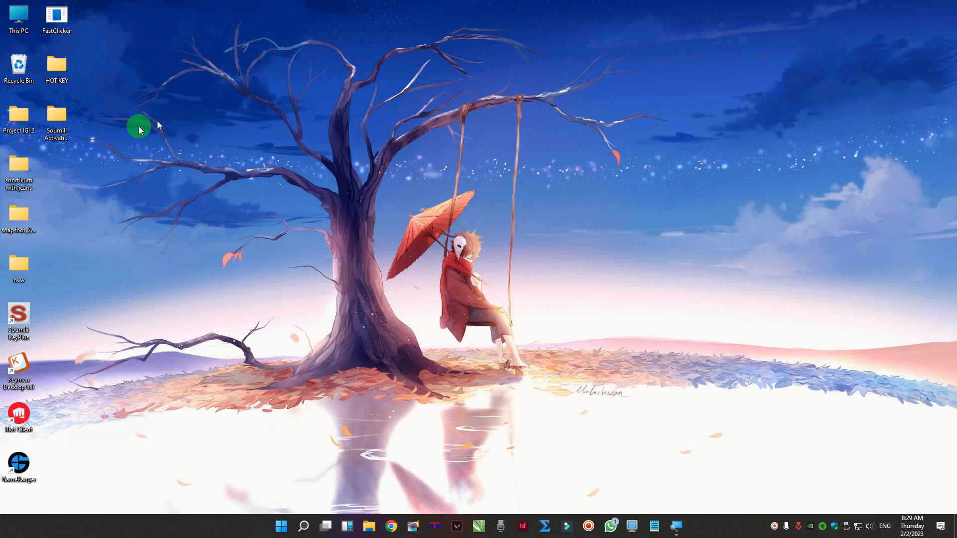
# - Open the Soumili Activation key folder and the Soumili Keyplus serial text file
pyautogui.doubleClick(63, 116)
pyautogui.moveTo(455, 154); pyautogui.dragTo(542, 151)
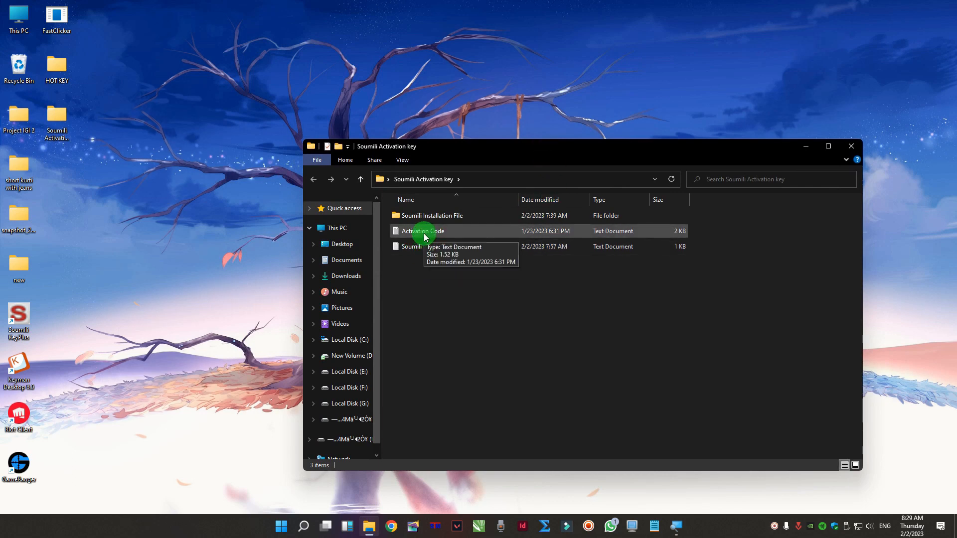
pyautogui.doubleClick(414, 248)
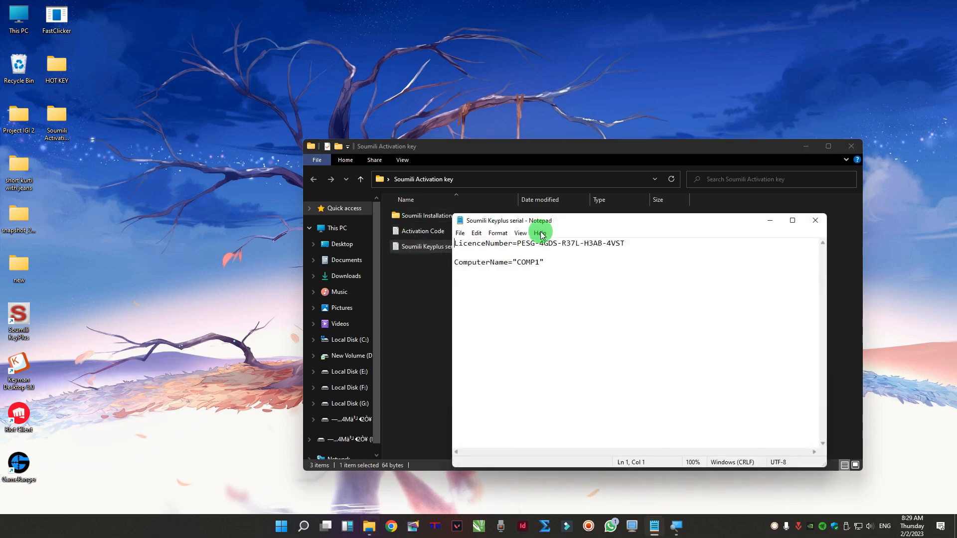
# - Maximize and restore the serial file window, highlight the ComputerName value COMP1, and close the file
pyautogui.doubleClick(573, 220)
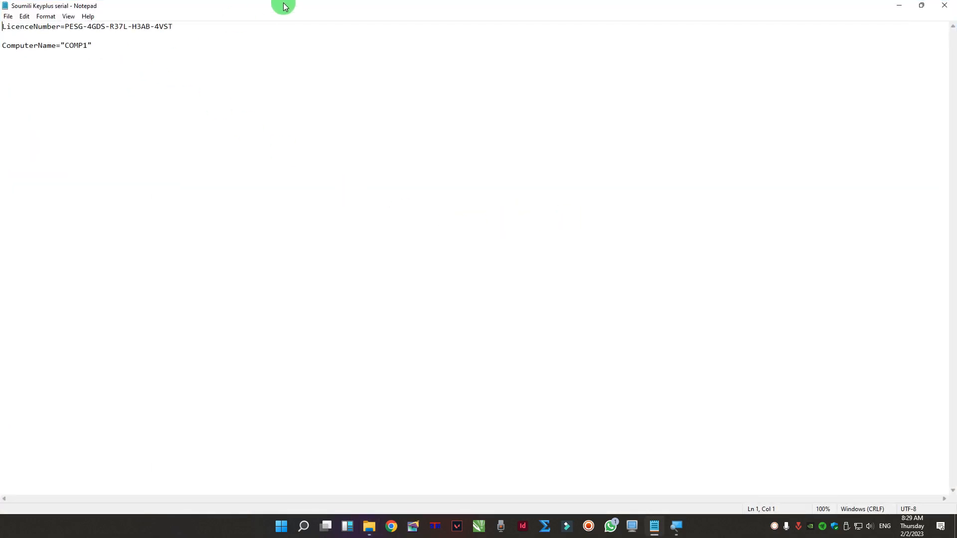
pyautogui.doubleClick(284, 6)
pyautogui.moveTo(630, 224); pyautogui.dragTo(578, 196)
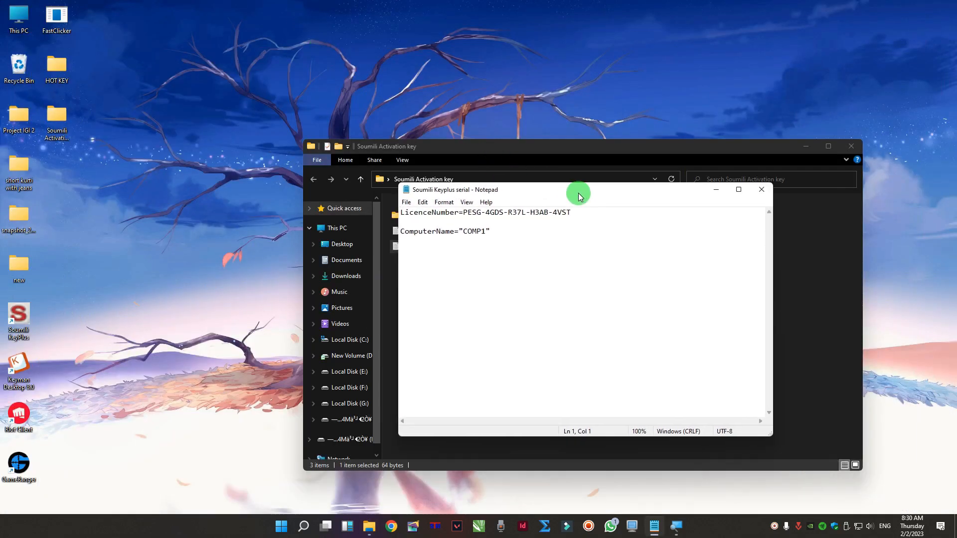
pyautogui.click(471, 236)
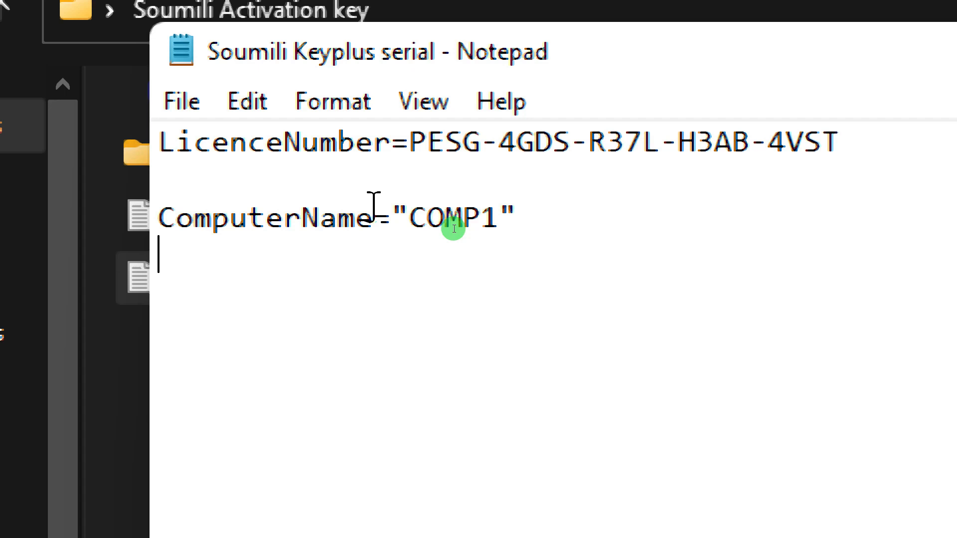
pyautogui.moveTo(409, 215); pyautogui.dragTo(504, 215)
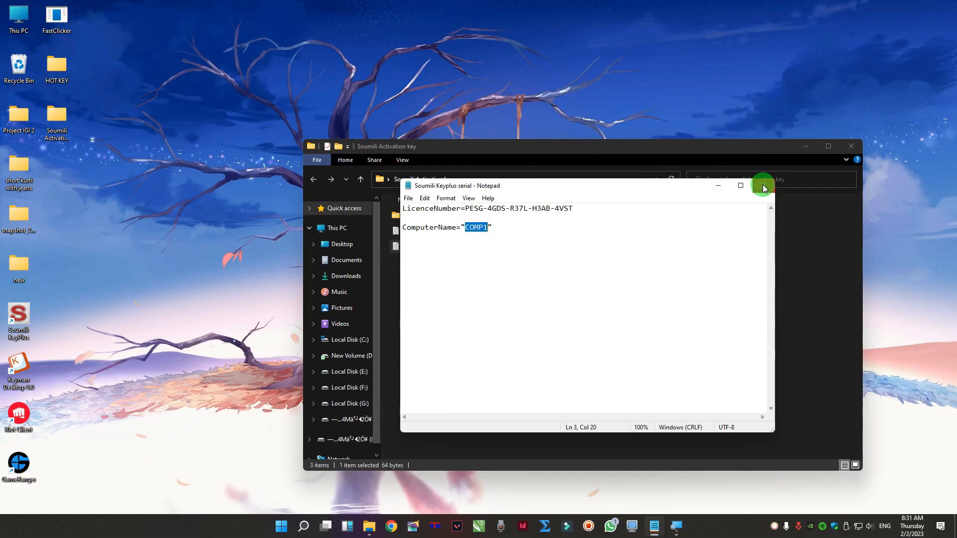
pyautogui.click(764, 187)
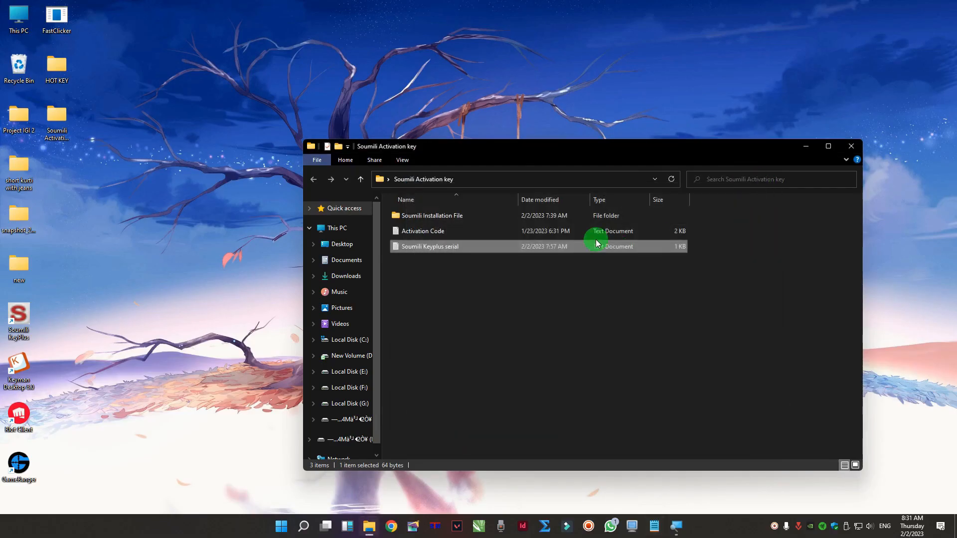
# - Open the Activation Code text file, then close it and the folder window
pyautogui.doubleClick(445, 232)
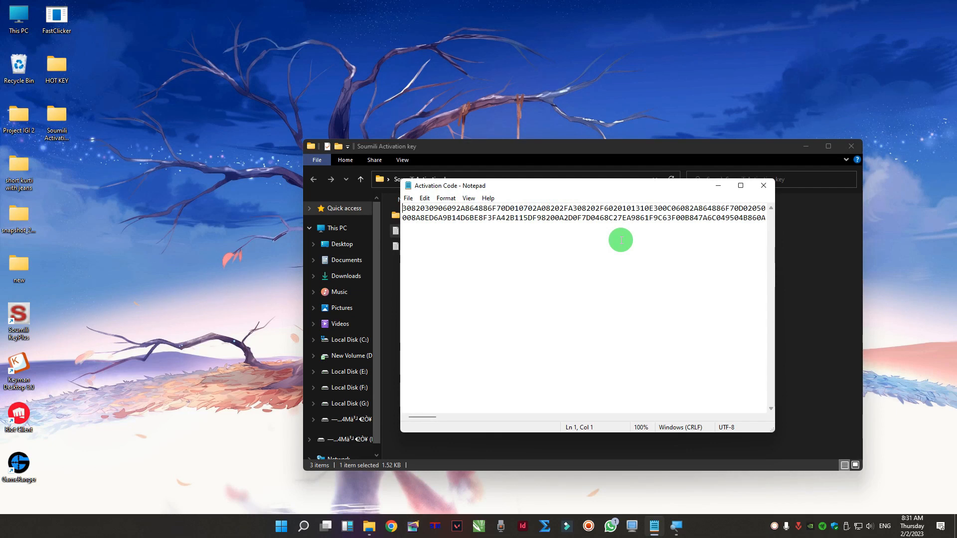
pyautogui.click(766, 187)
pyautogui.click(852, 147)
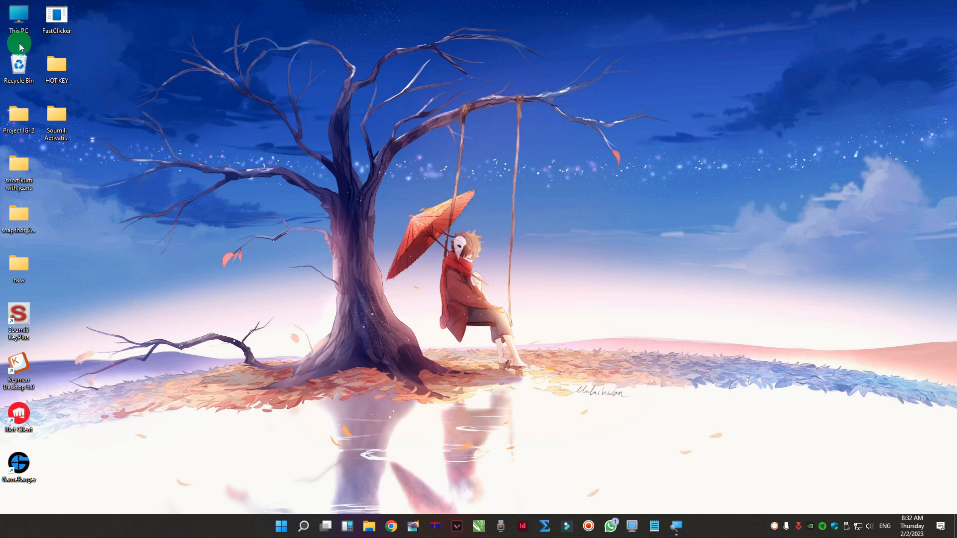
# - Open This PC properties and choose Rename this PC
pyautogui.rightClick(20, 17)
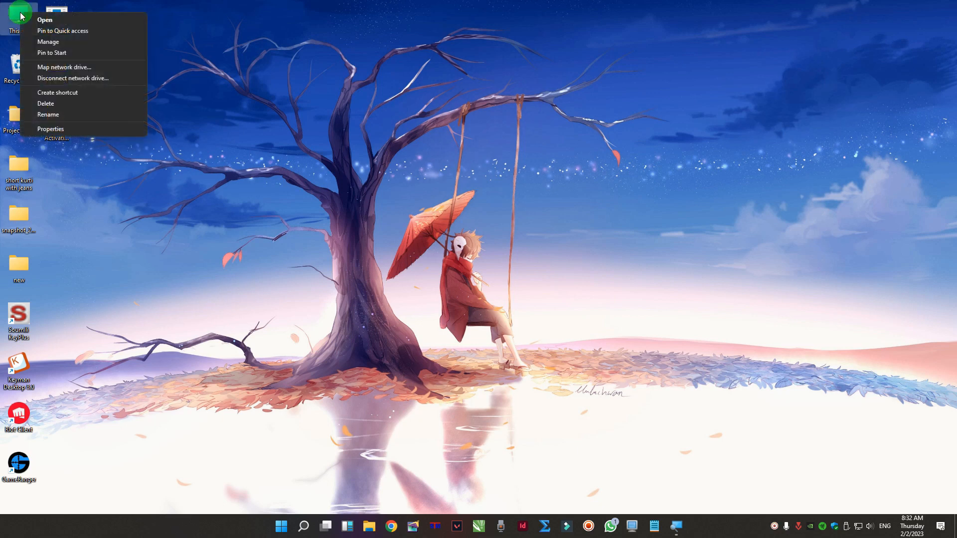
pyautogui.click(51, 129)
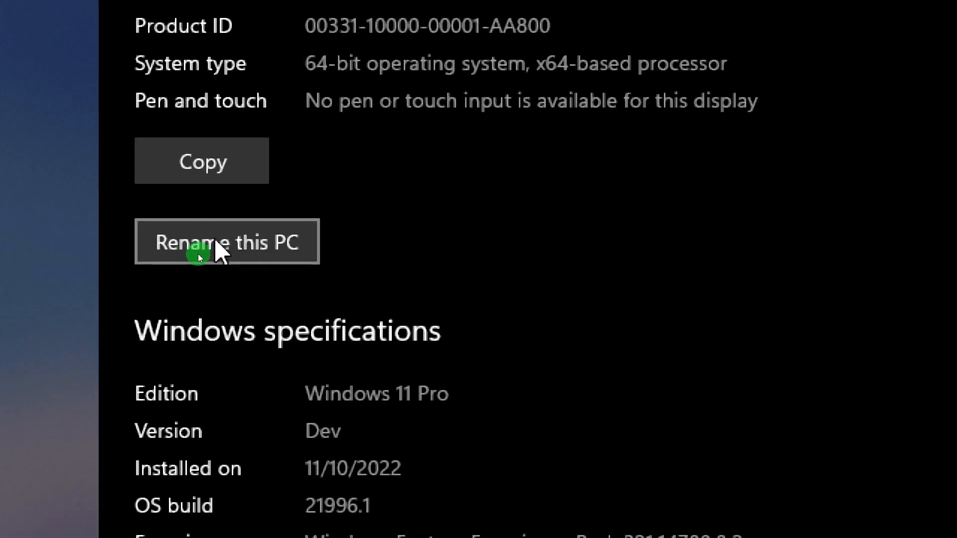
pyautogui.click(216, 241)
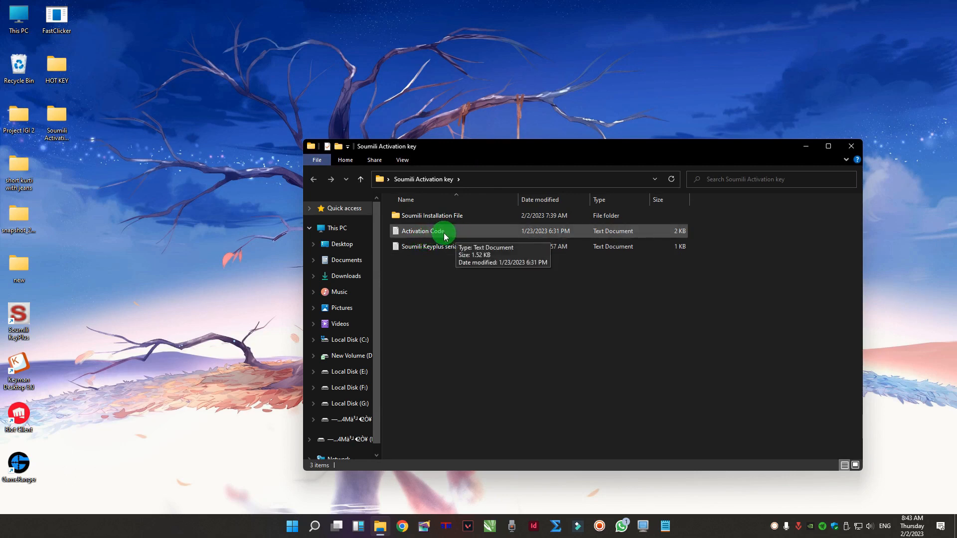
# - Open the Activation Code and Soumili Keyplus serial files and arrange both Notepad windows together
pyautogui.doubleClick(444, 232)
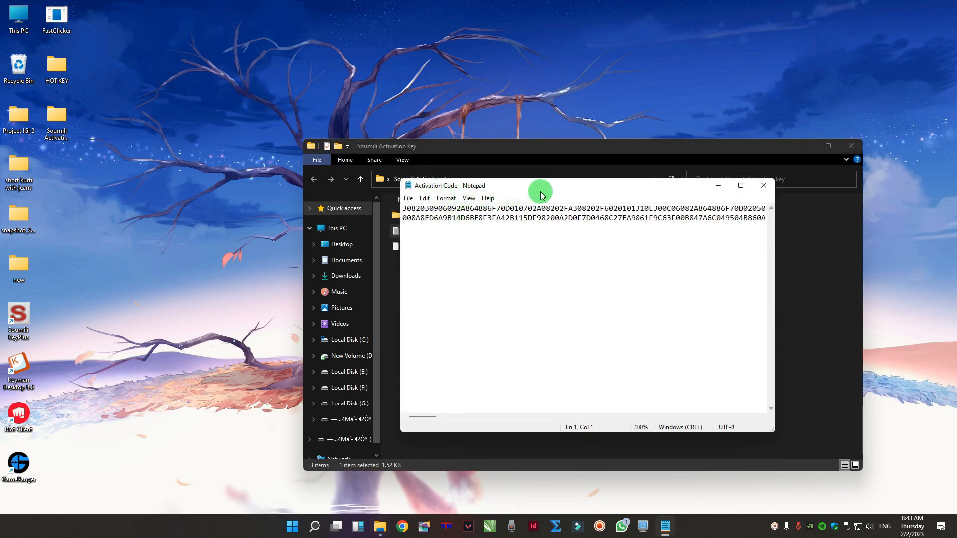
pyautogui.moveTo(542, 194); pyautogui.dragTo(510, 344)
pyautogui.doubleClick(434, 247)
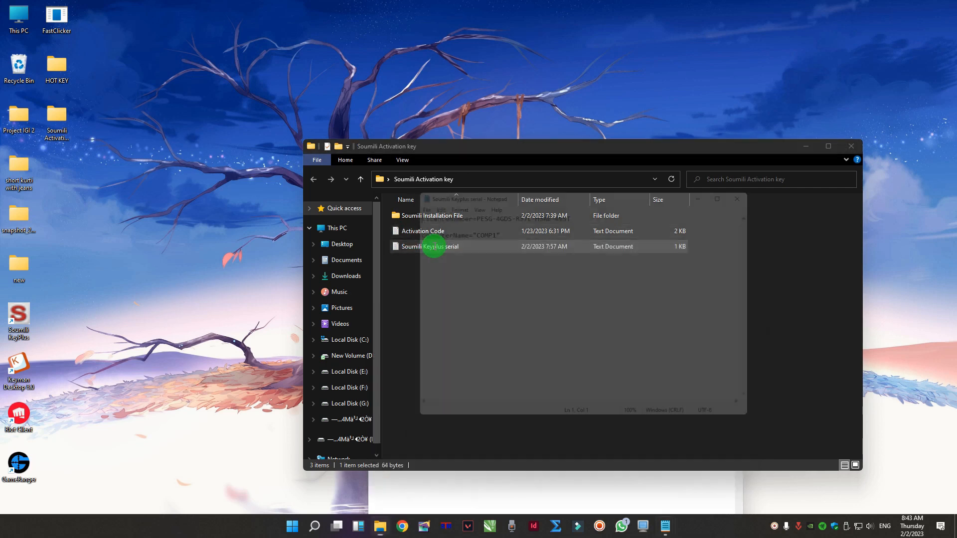
pyautogui.moveTo(517, 186); pyautogui.dragTo(396, 188)
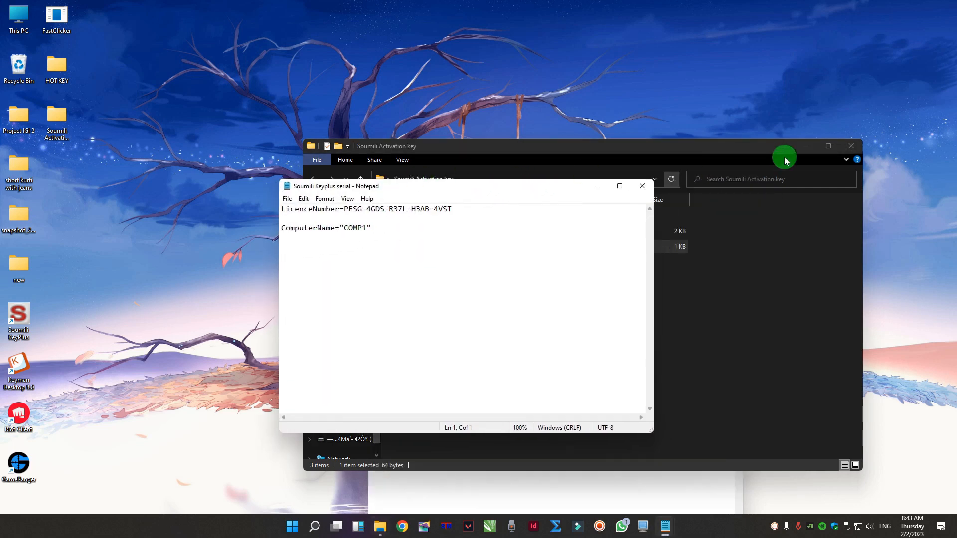
pyautogui.click(852, 146)
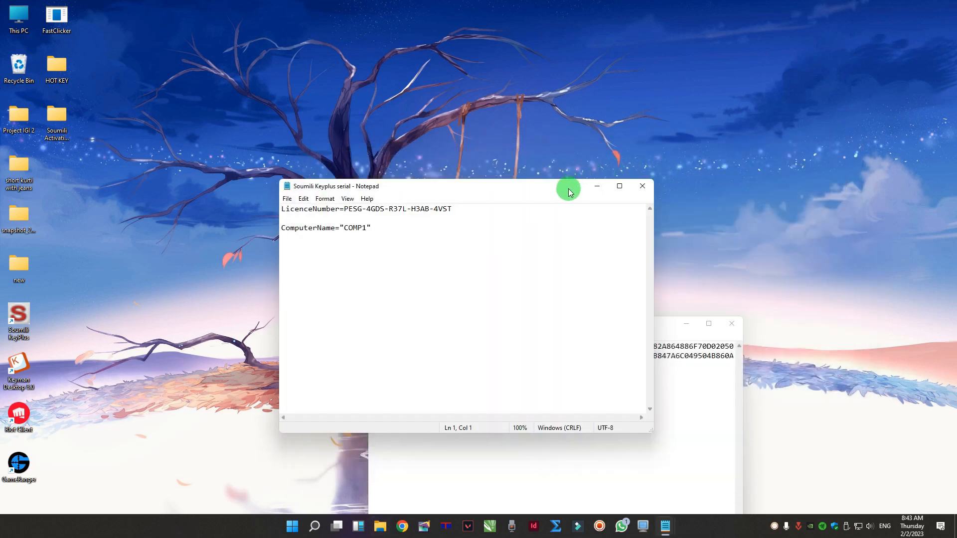
pyautogui.moveTo(570, 191); pyautogui.dragTo(768, 87)
pyautogui.click(470, 325)
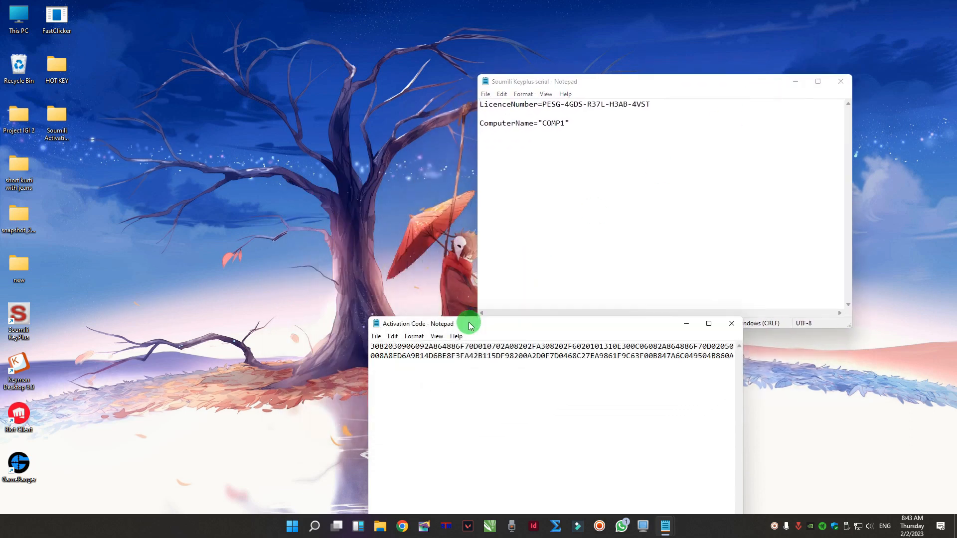
pyautogui.moveTo(471, 325); pyautogui.dragTo(583, 148)
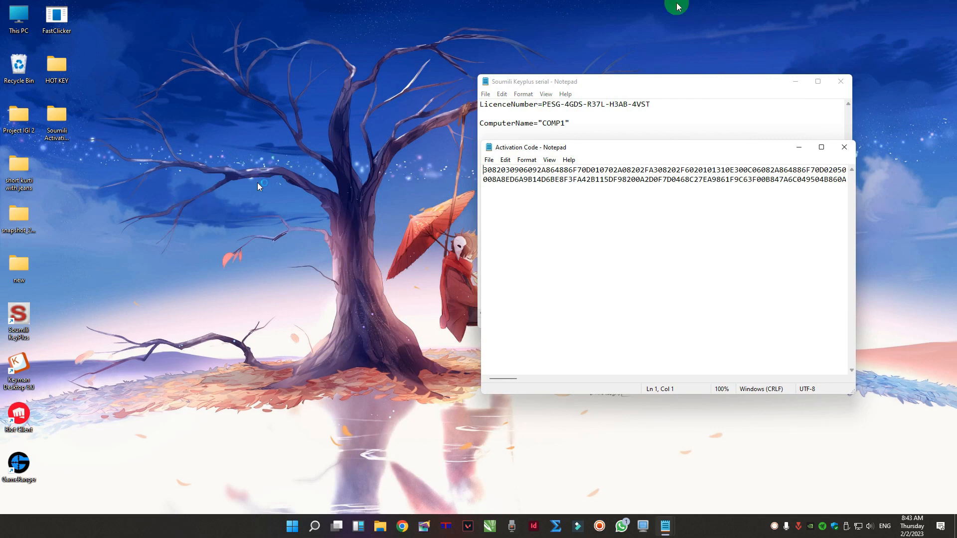
# - Launch Soumili KeyPlus from the desktop and open its licence key entry dialog
pyautogui.click(20, 316)
pyautogui.doubleClick(20, 316)
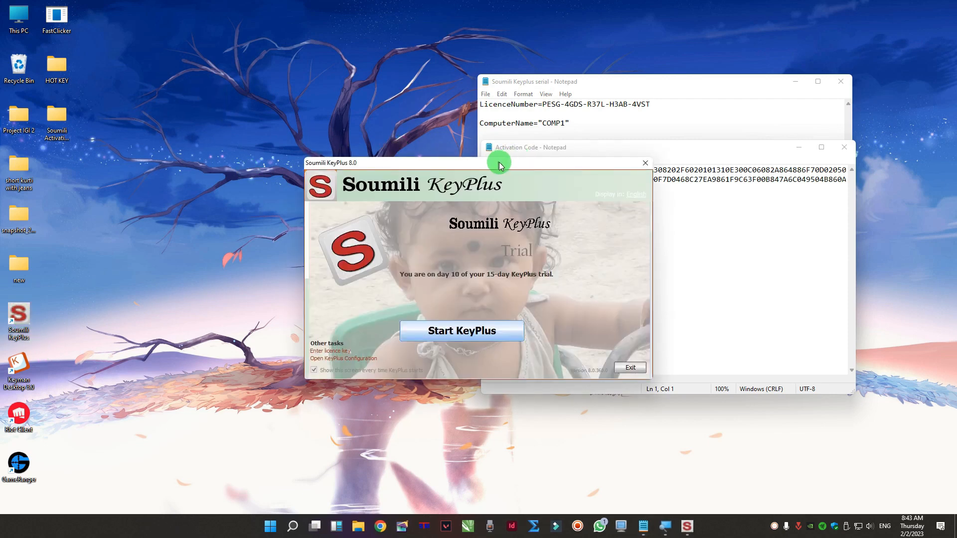
pyautogui.moveTo(503, 167); pyautogui.dragTo(578, 135)
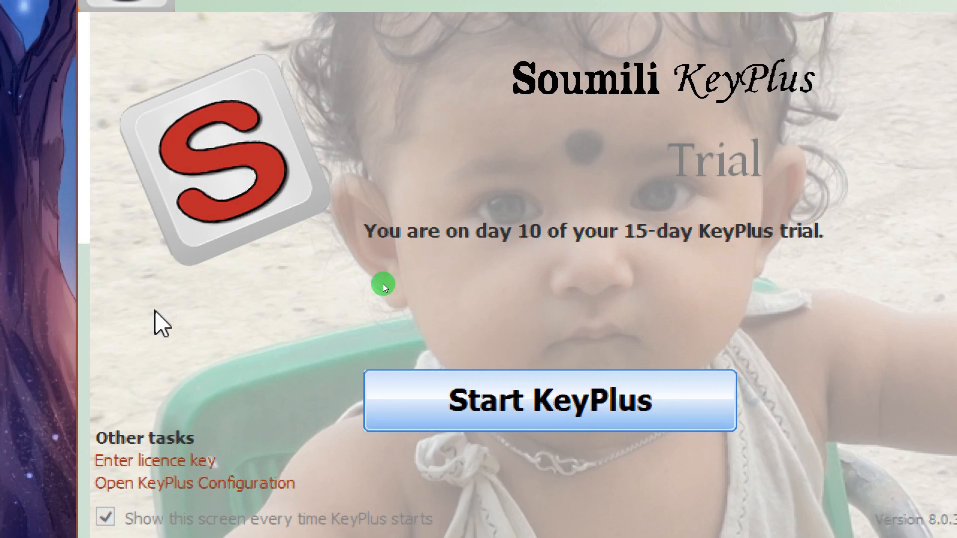
pyautogui.click(161, 461)
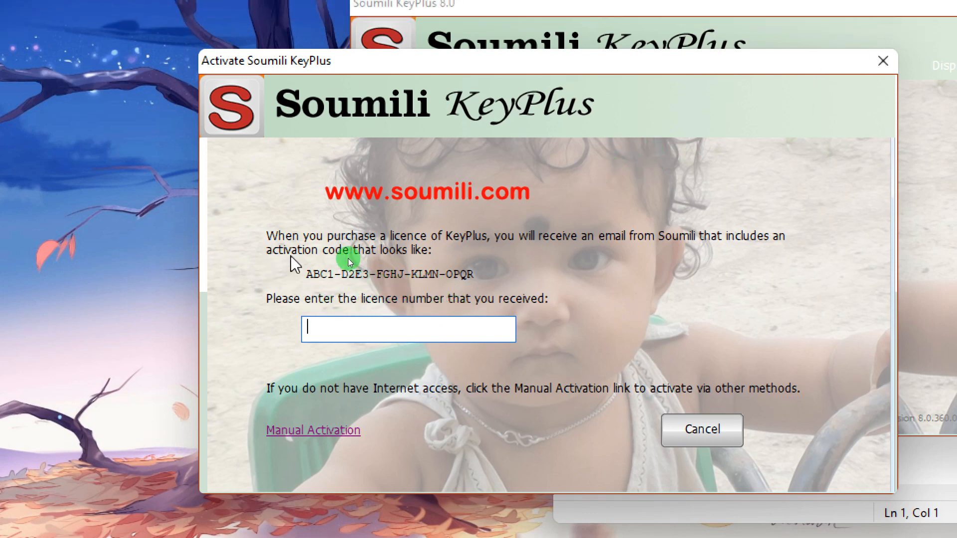
# - Copy the licence number from the Soumili Keyplus serial file and paste it into the licence number field
pyautogui.hotkey('alt', 'Tab')
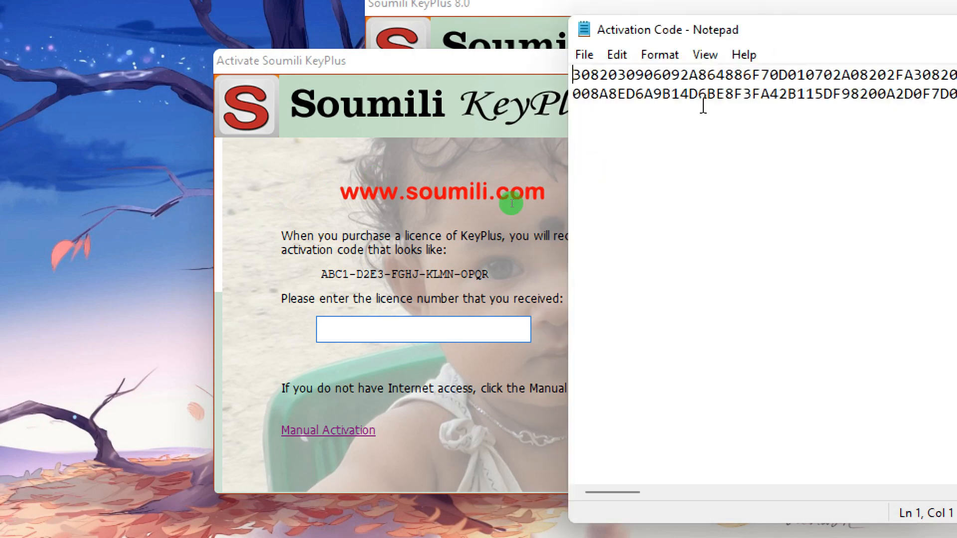
pyautogui.click(485, 180)
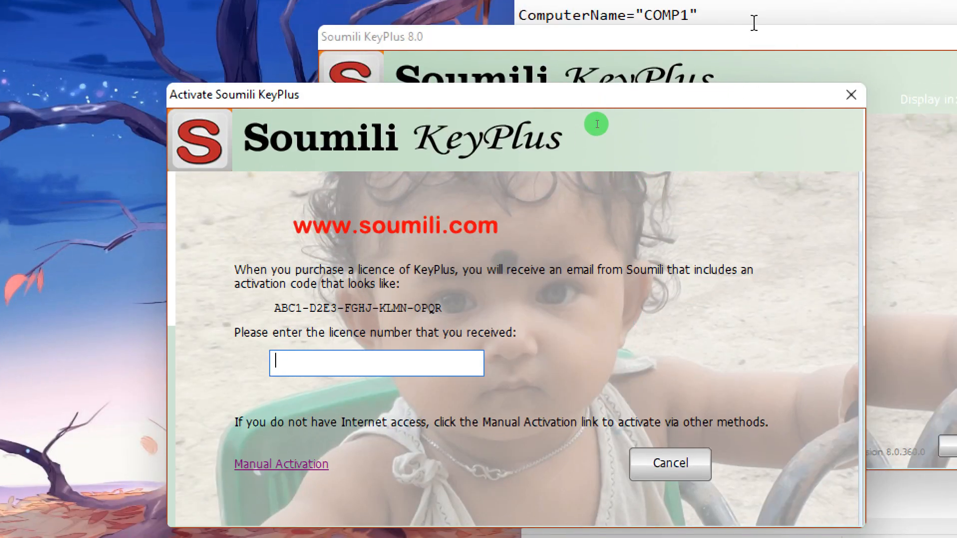
pyautogui.click(755, 2)
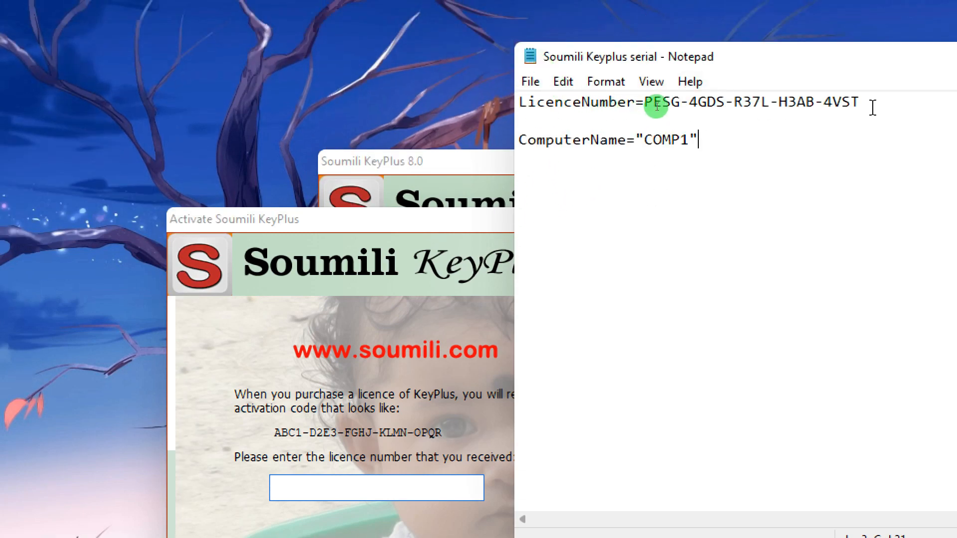
pyautogui.moveTo(871, 7); pyautogui.dragTo(772, 9)
pyautogui.moveTo(772, 107); pyautogui.dragTo(688, 106)
pyautogui.rightClick(688, 107)
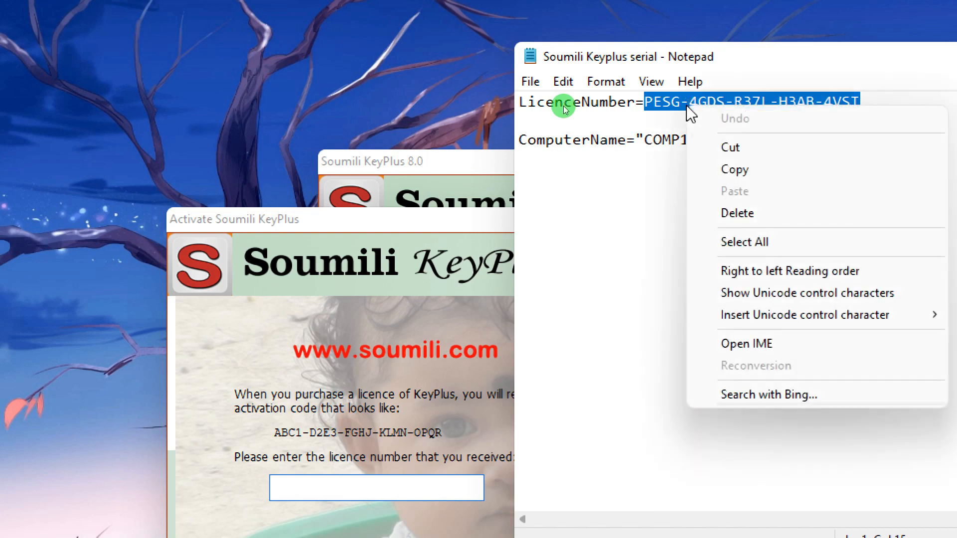
pyautogui.click(745, 170)
pyautogui.moveTo(470, 222); pyautogui.dragTo(622, 20)
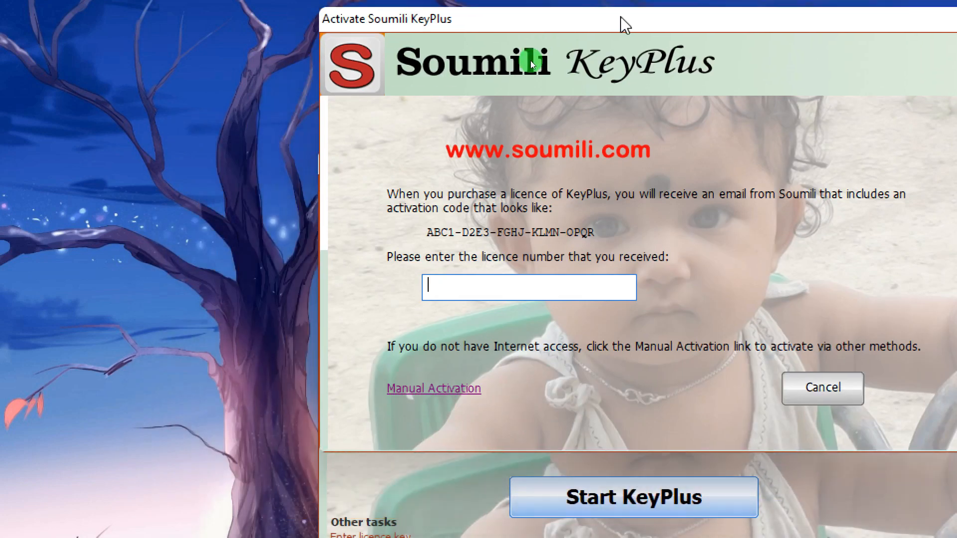
pyautogui.click(467, 281)
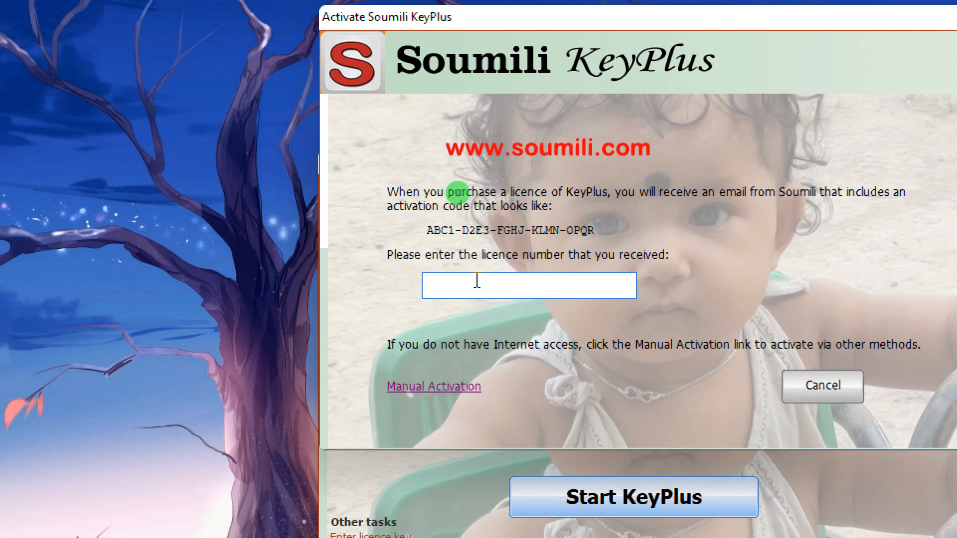
pyautogui.hotkey('ctrl', 'v')
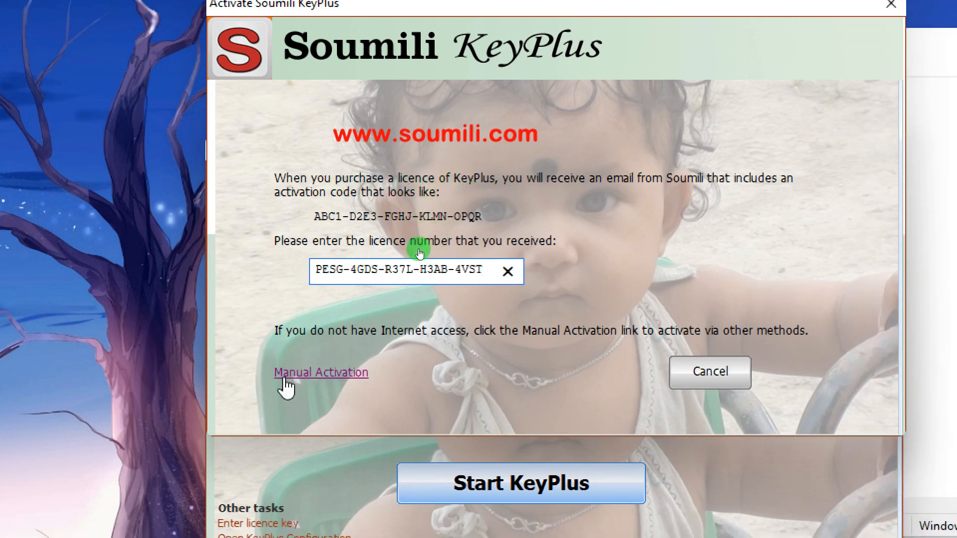
# - Use Manual Activation to save the activation request to the clipboard, then load the Activation Code file's contents as the response
pyautogui.click(323, 372)
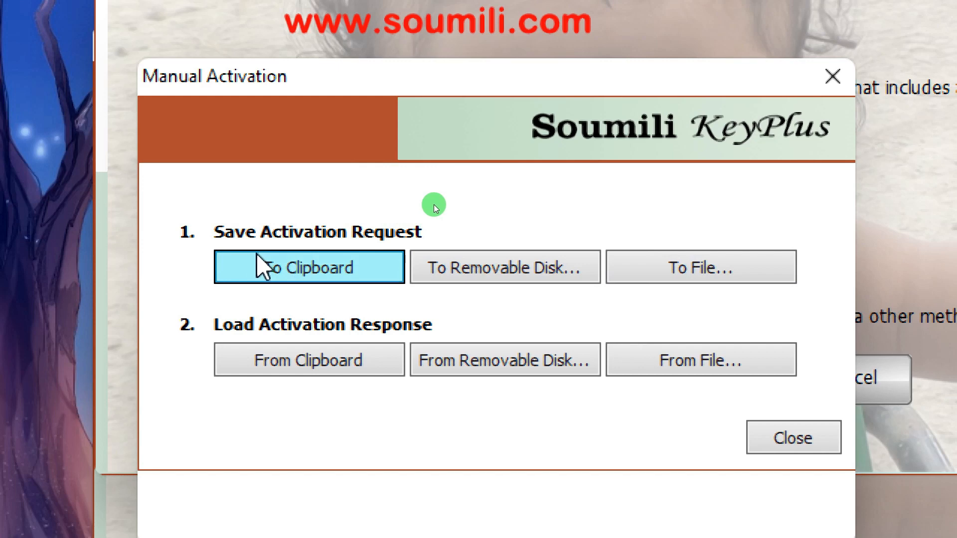
pyautogui.click(264, 267)
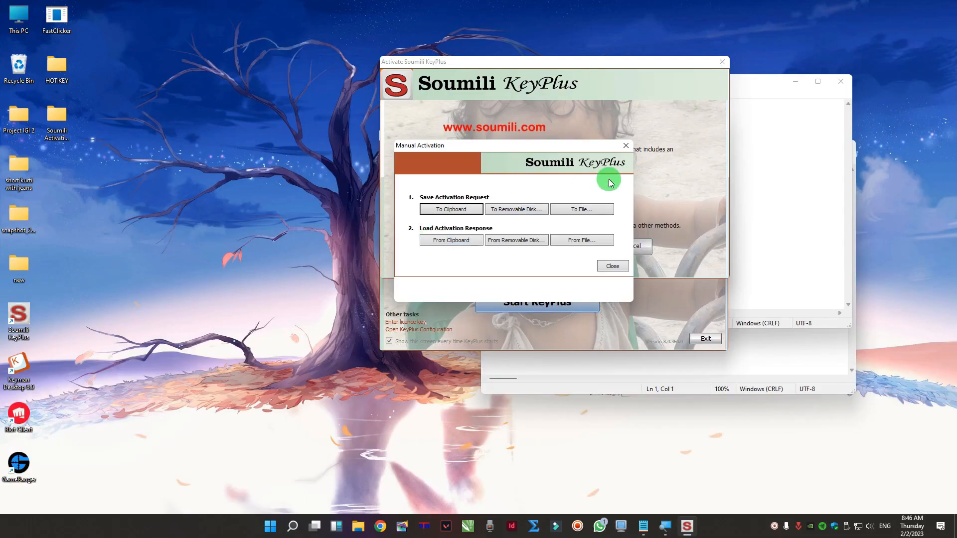
pyautogui.click(773, 344)
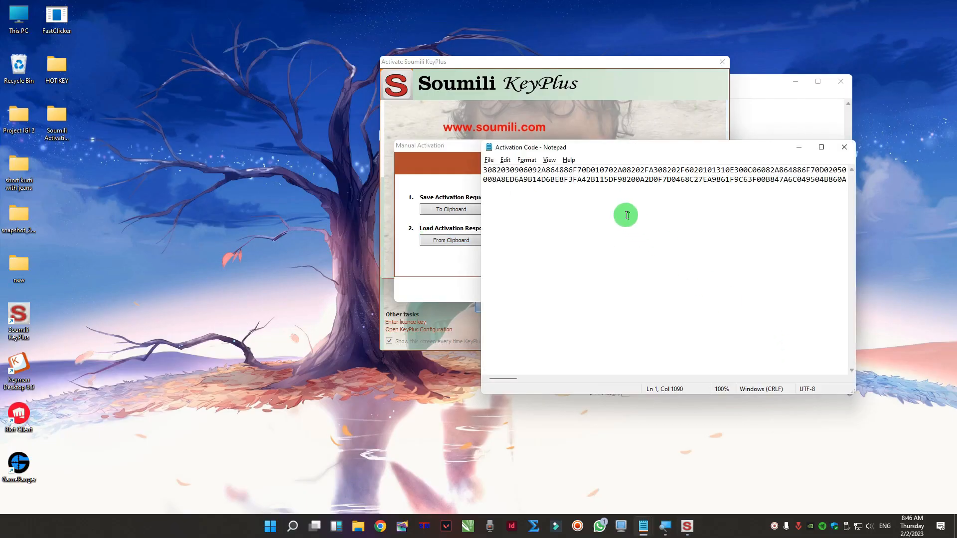
pyautogui.hotkey('ctrl', 'a')
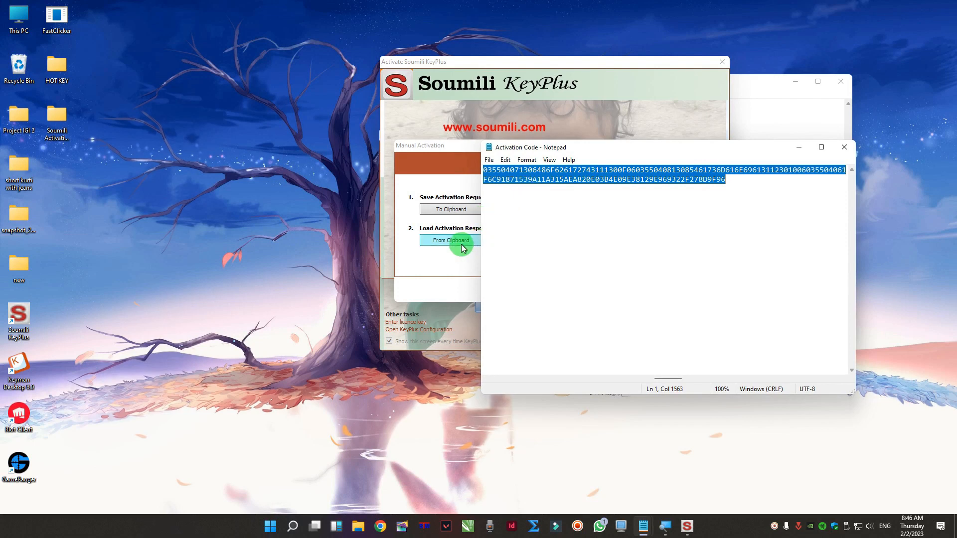
pyautogui.click(444, 259)
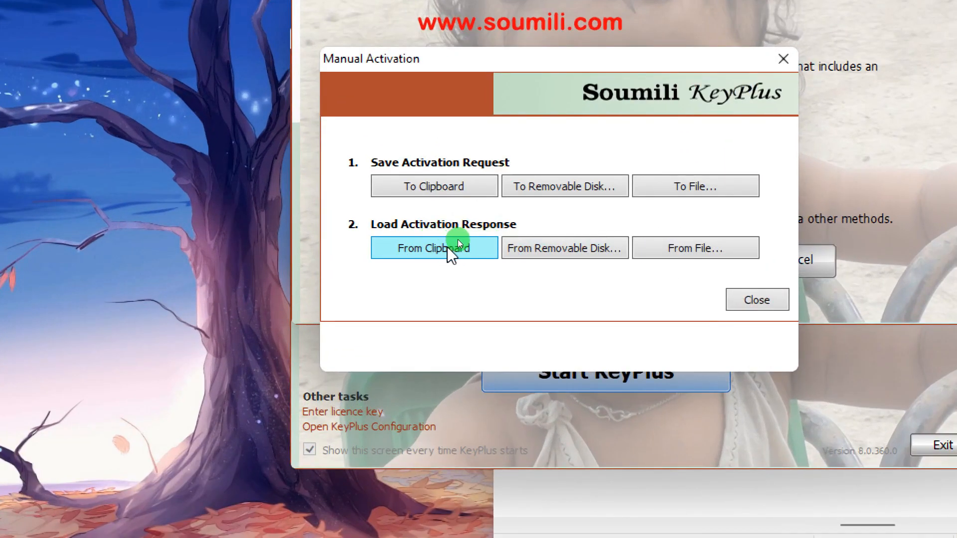
pyautogui.click(457, 239)
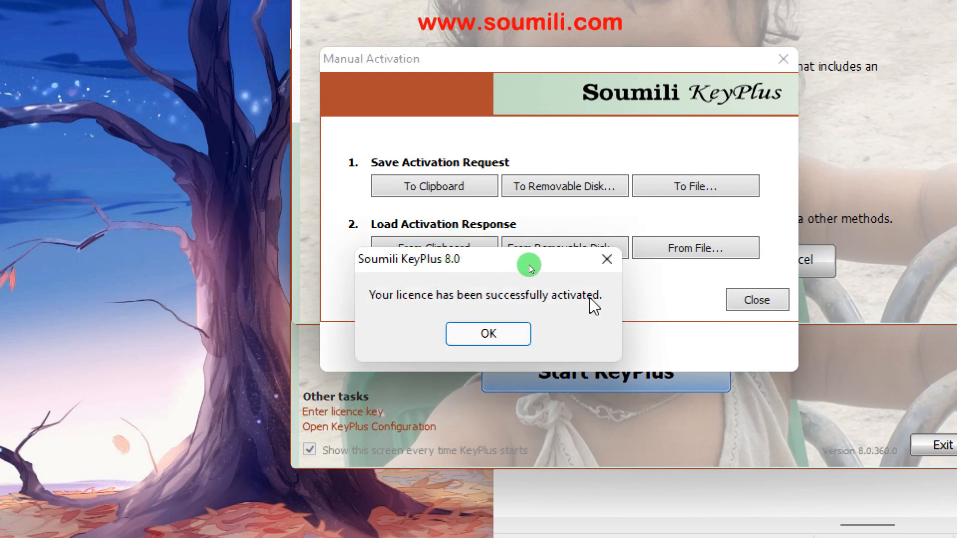
pyautogui.click(484, 335)
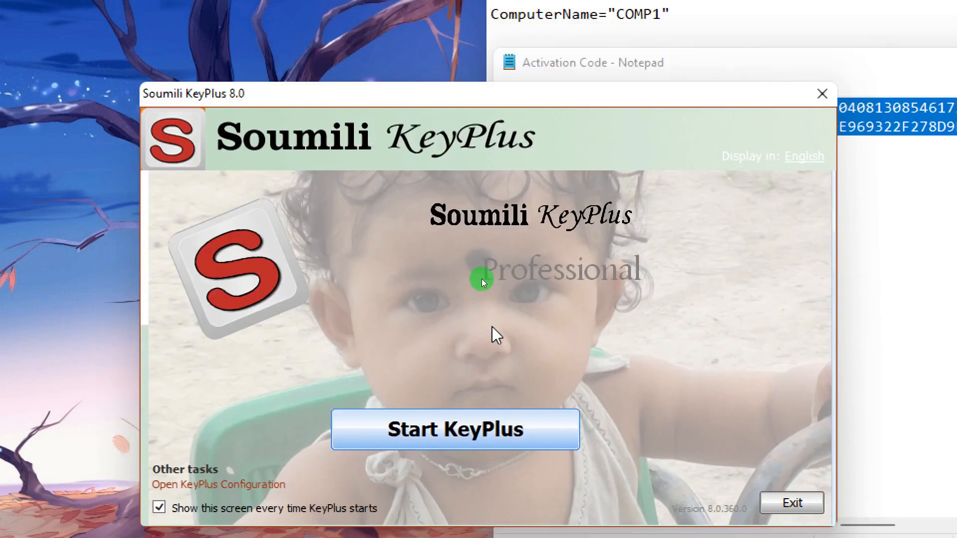
# - Close the KeyPlus window and both Notepad files, then relaunch Soumili KeyPlus from the desktop
pyautogui.click(822, 93)
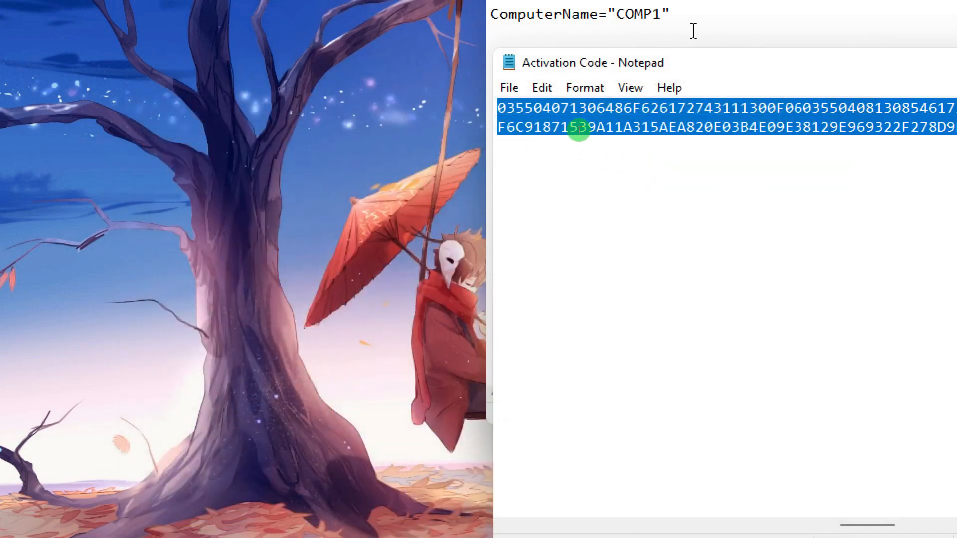
pyautogui.moveTo(627, 61); pyautogui.dragTo(316, 99)
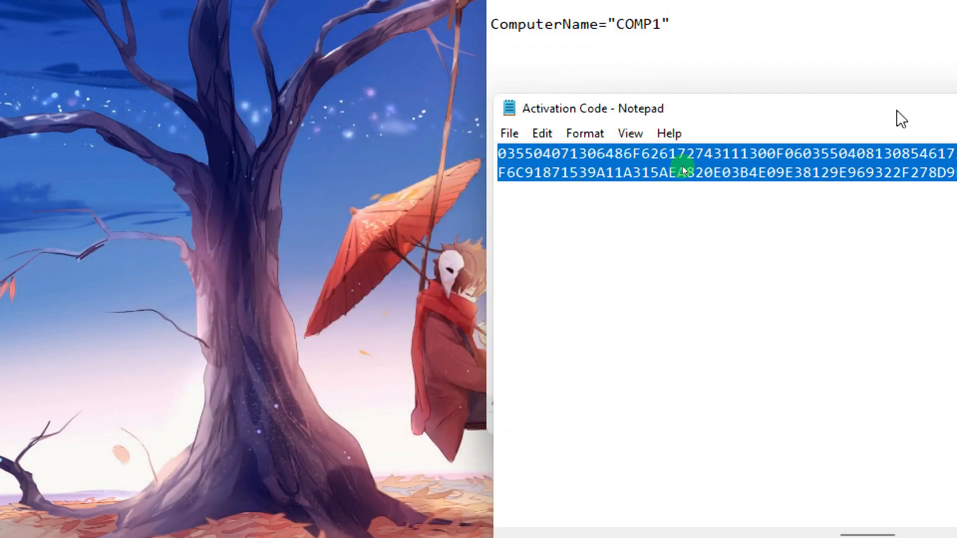
pyautogui.moveTo(890, 103); pyautogui.dragTo(327, 139)
pyautogui.click(654, 140)
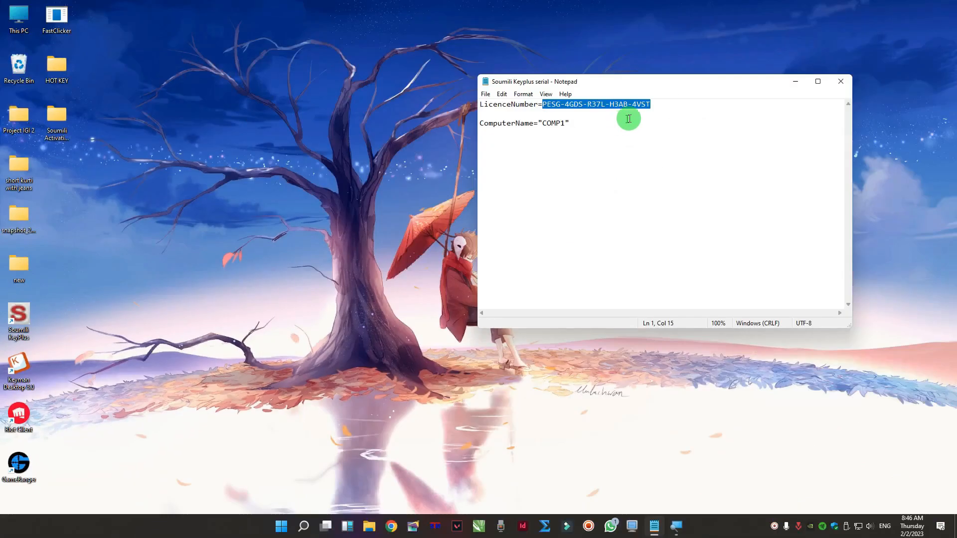
pyautogui.click(840, 81)
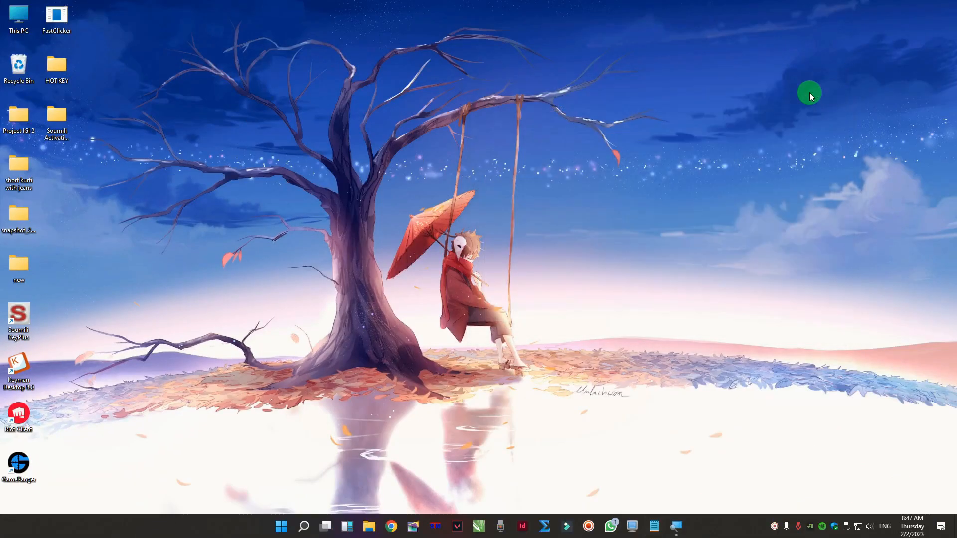
pyautogui.doubleClick(21, 317)
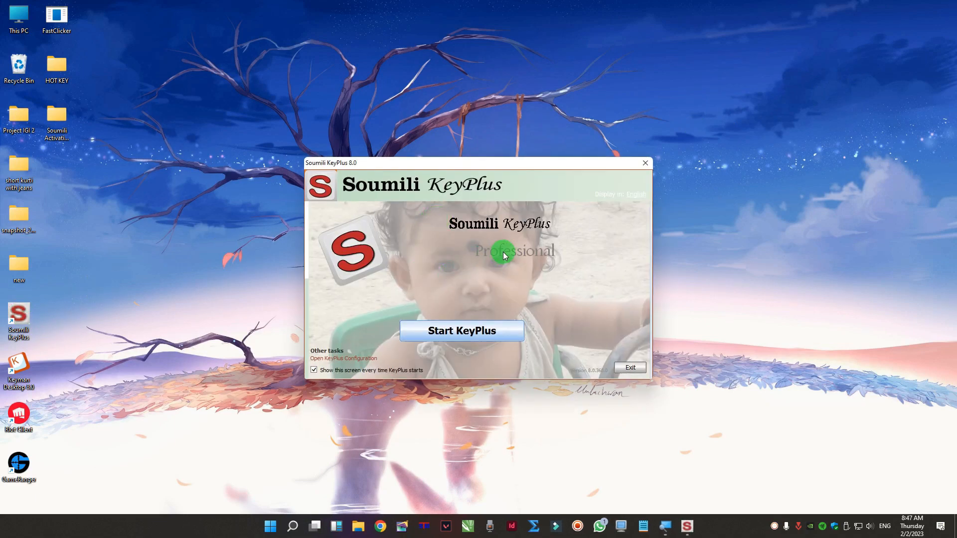